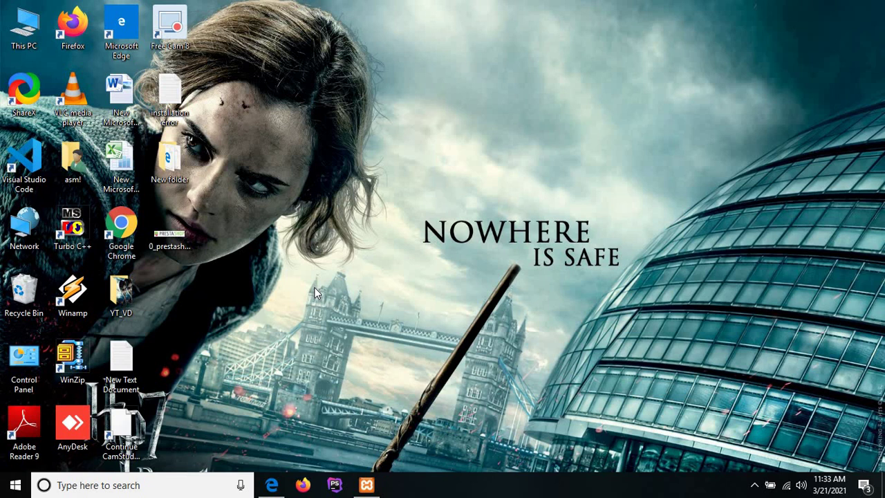
Step: Switch to Microsoft Edge and open the Theme & Logo design settings in the PrestaShop back office
click(272, 485)
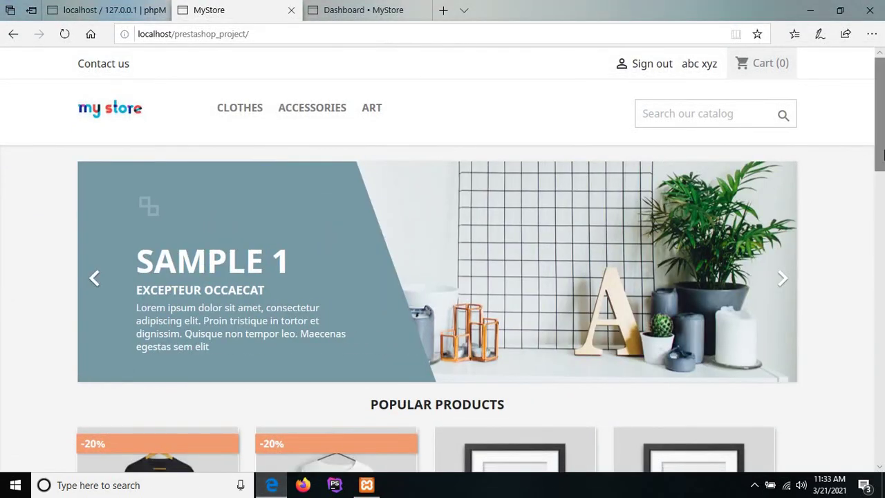
mouse_move(882, 156)
mouse_down()
mouse_move(879, 424)
mouse_move(881, 156)
mouse_up()
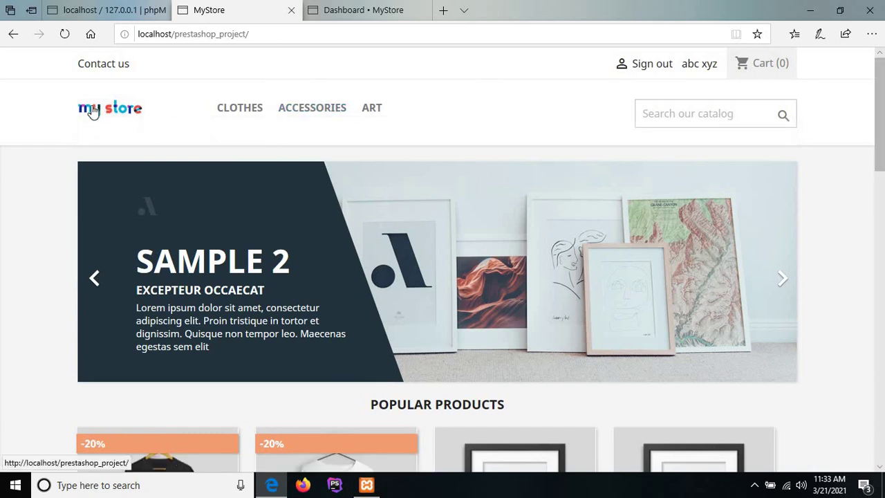
click(337, 11)
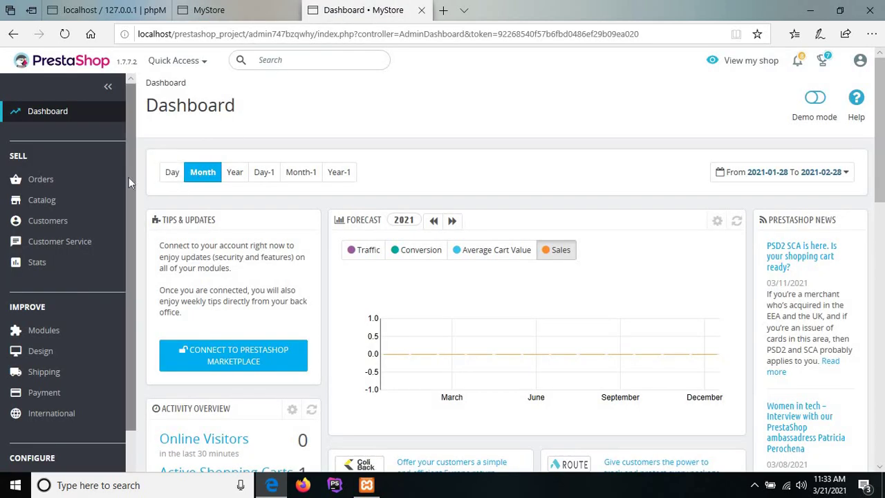
drag(129, 192, 126, 239)
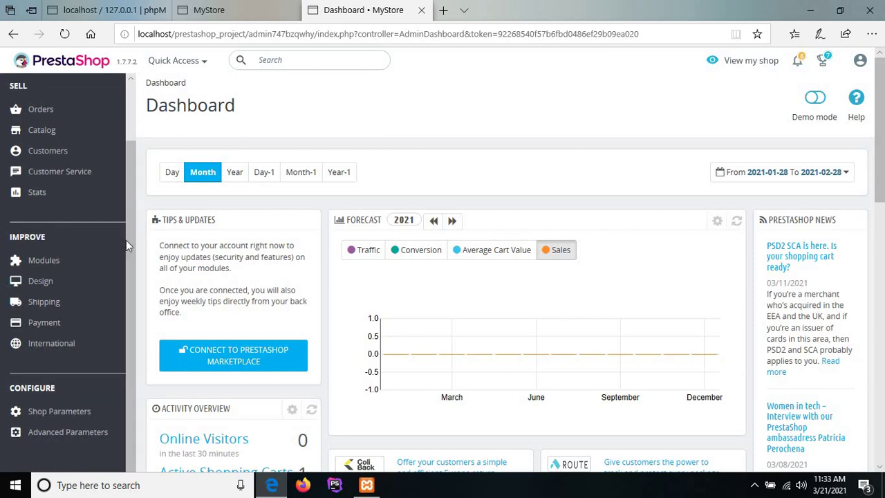
click(43, 282)
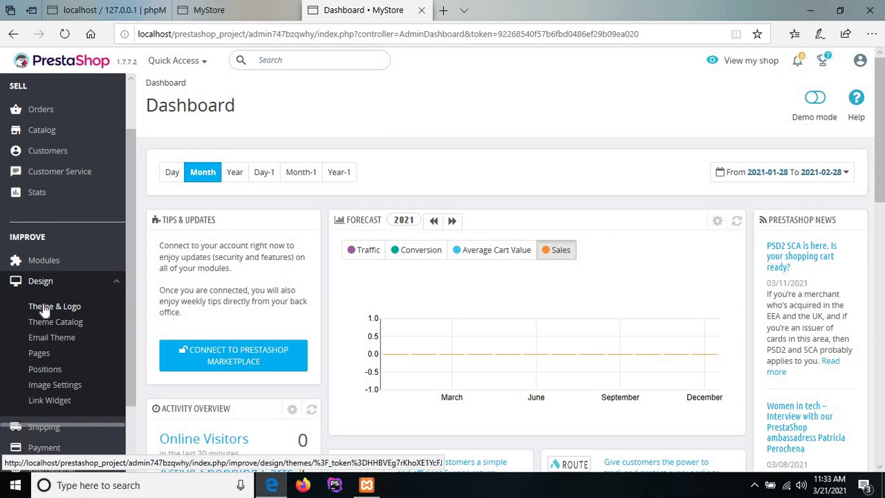
click(45, 309)
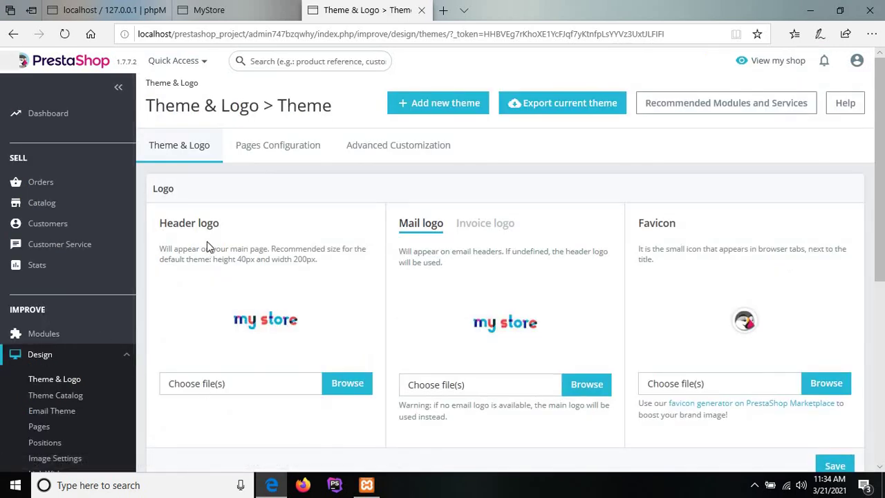
Step: Upload 0_prestashop_logo from the Desktop folder as the shop's header logo and save the logo settings
triple_click(192, 222)
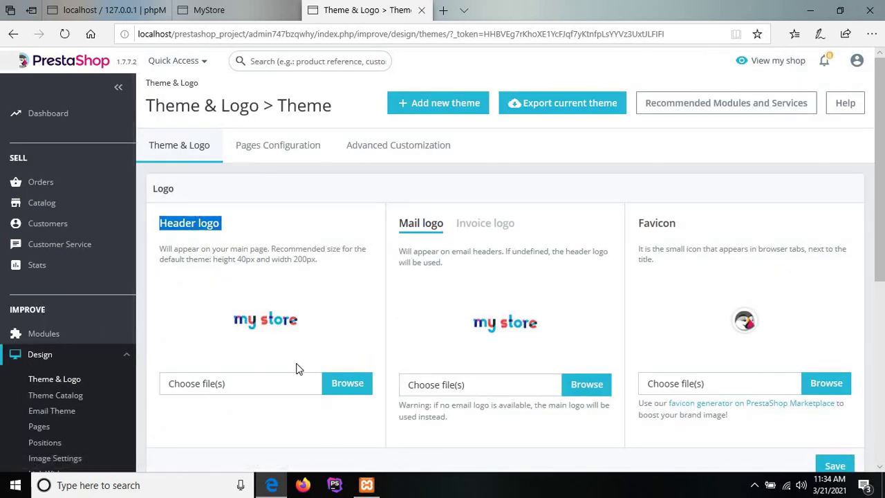
click(342, 384)
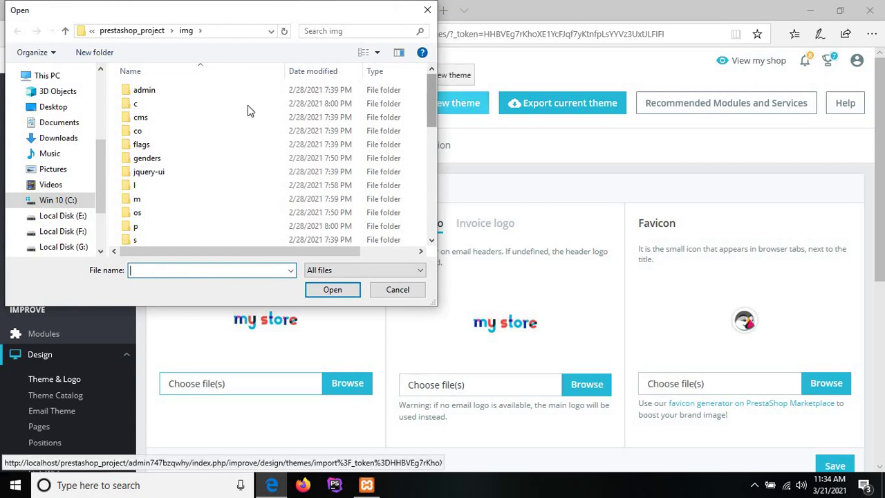
click(54, 107)
click(292, 123)
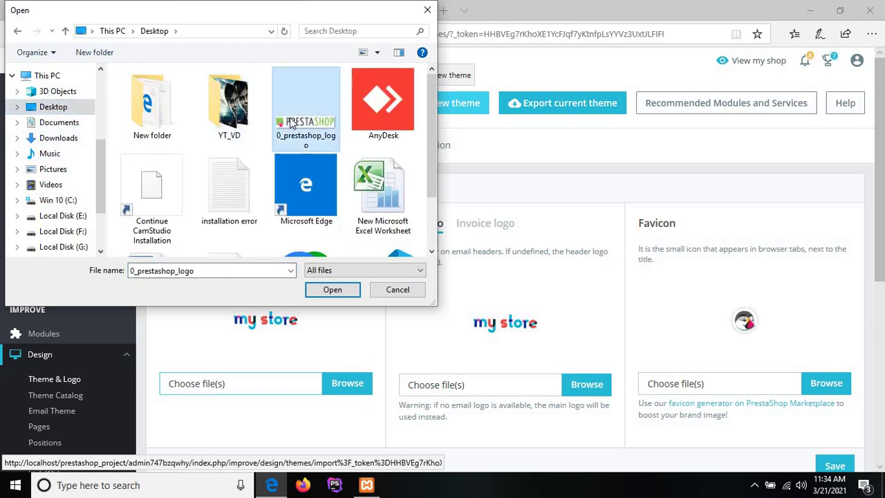
click(332, 290)
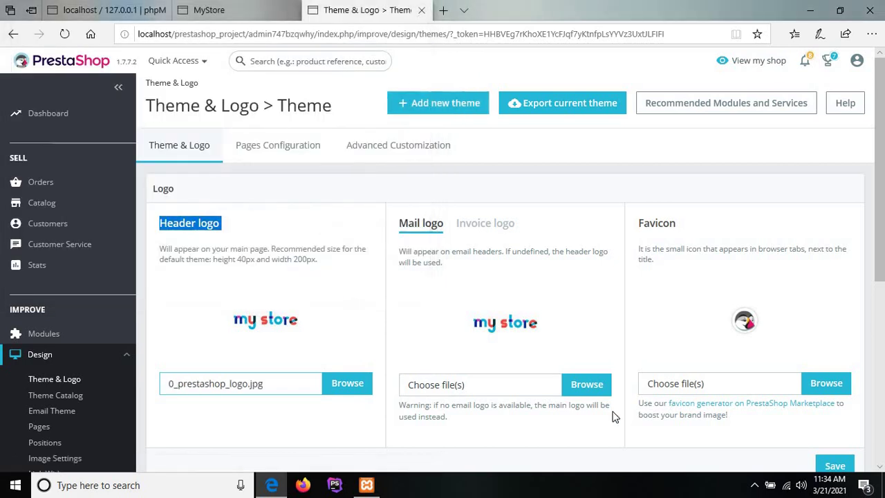
click(835, 465)
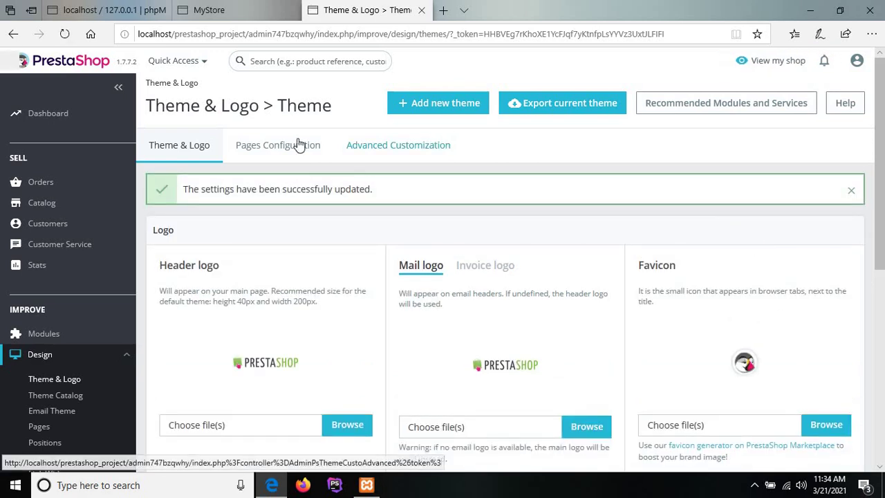
Step: Reload the MyStore storefront to check the logo in the page header
click(216, 12)
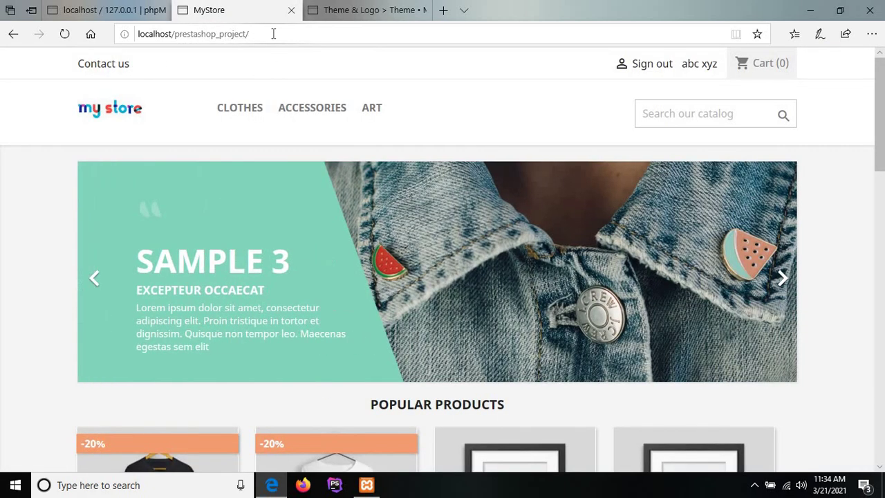
click(274, 34)
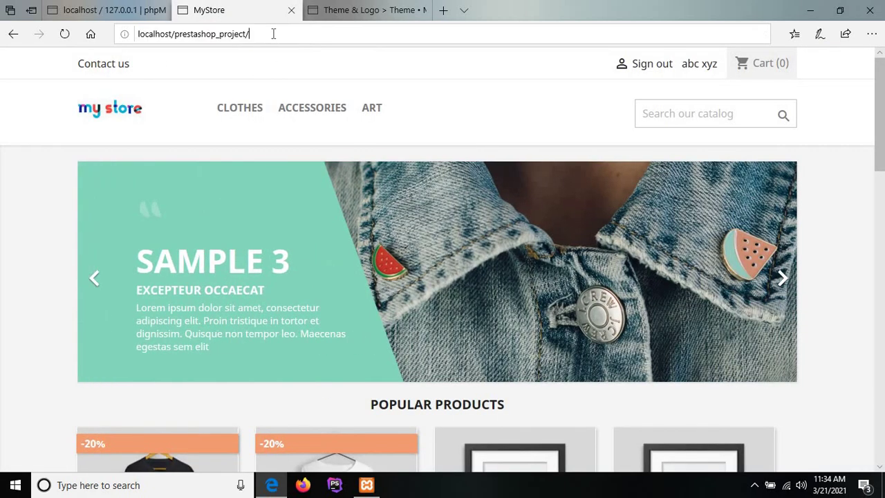
click(66, 35)
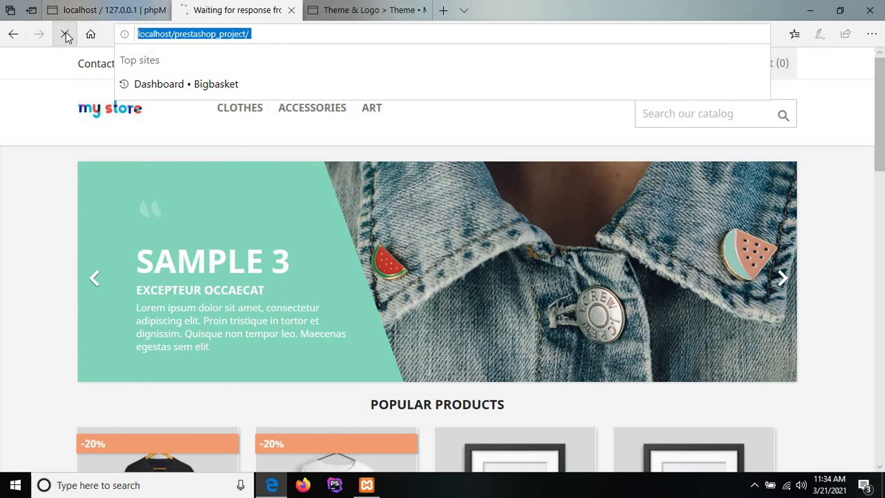
click(174, 141)
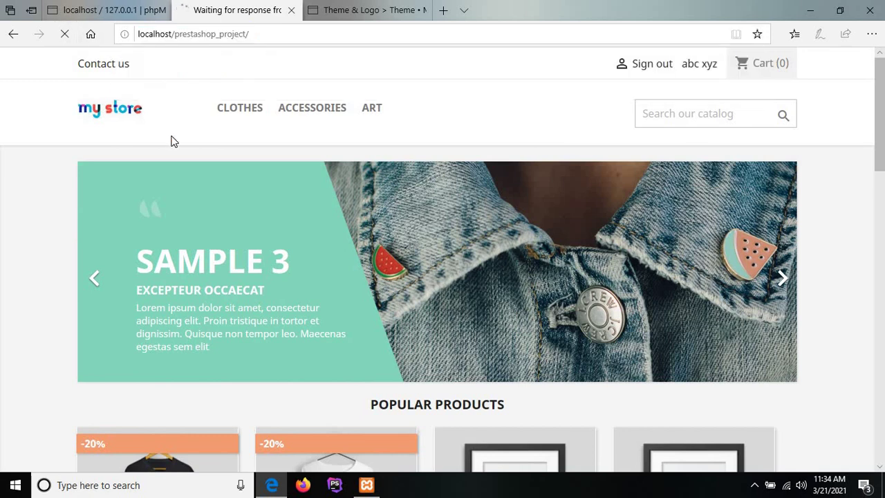
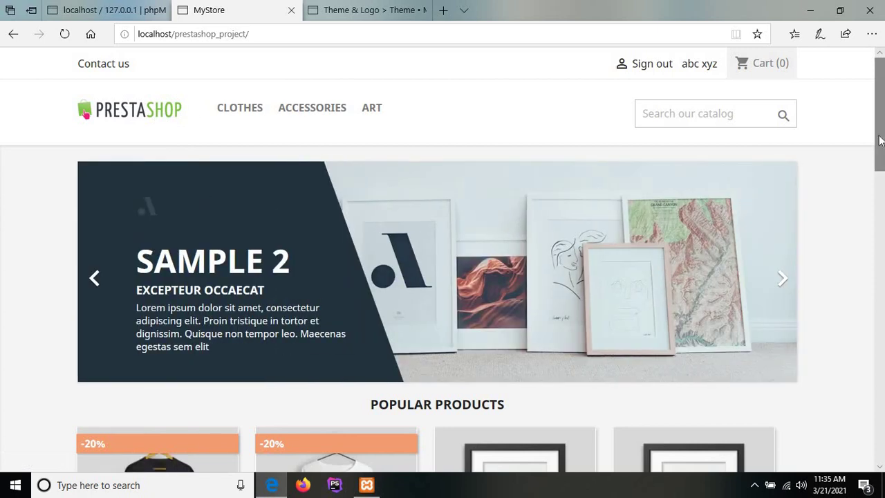
Step: Examine the order of the homepage blocks, from the image slider and popular products down to the custom text block
drag(880, 140, 879, 65)
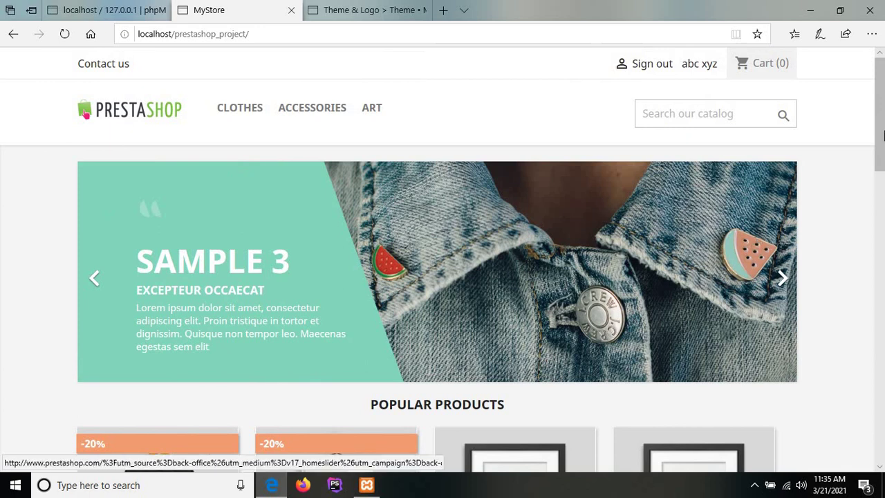
scroll(882, 131, down, 4)
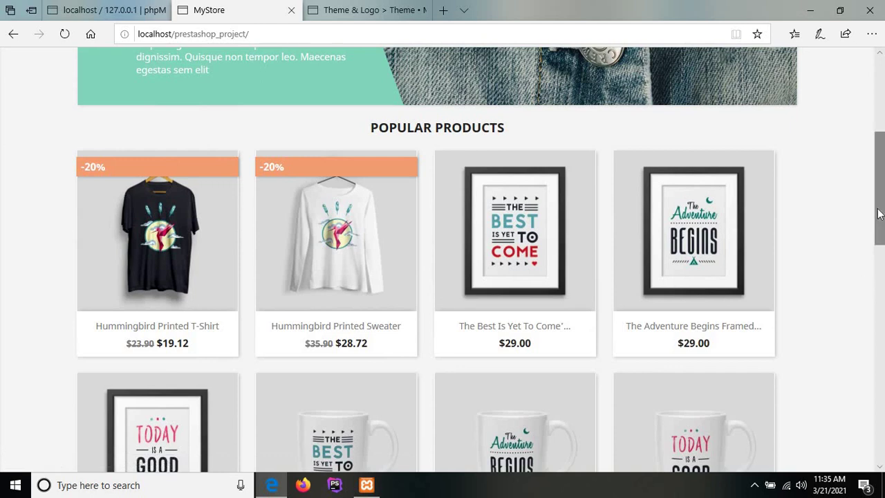
scroll(877, 352, down, 2)
scroll(877, 352, down, 5)
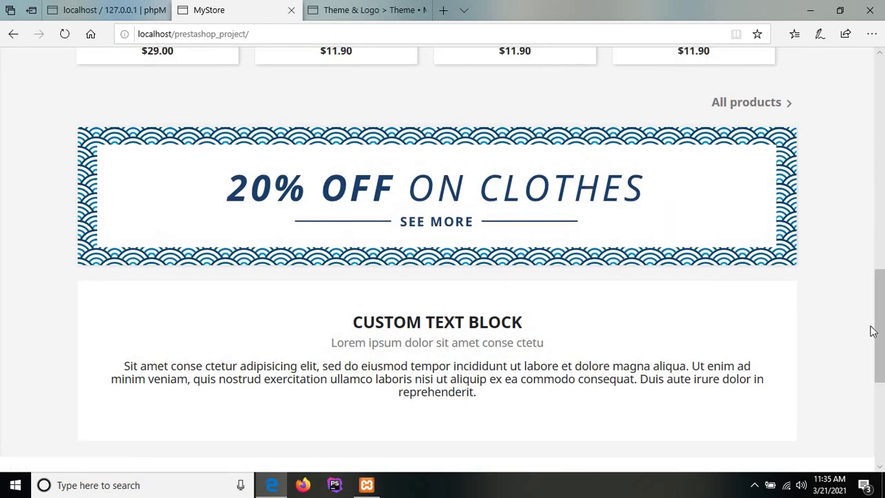
drag(881, 333, 878, 117)
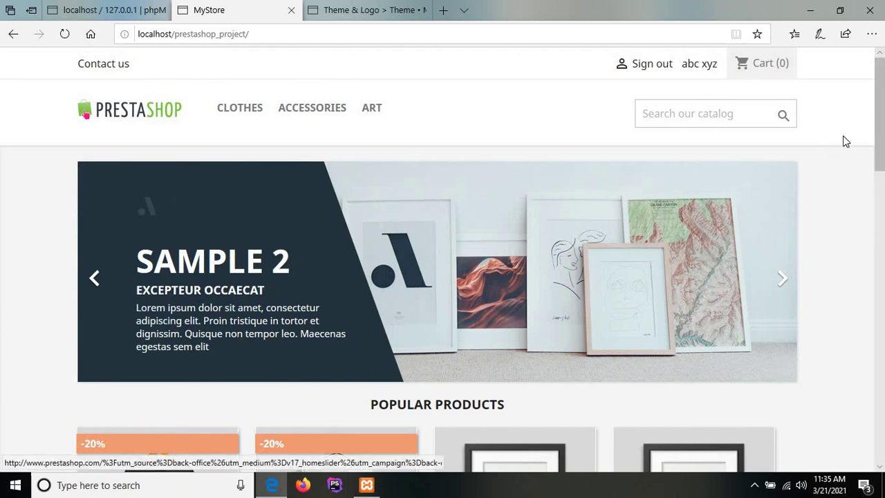
drag(881, 124, 880, 156)
scroll(880, 156, down, 1)
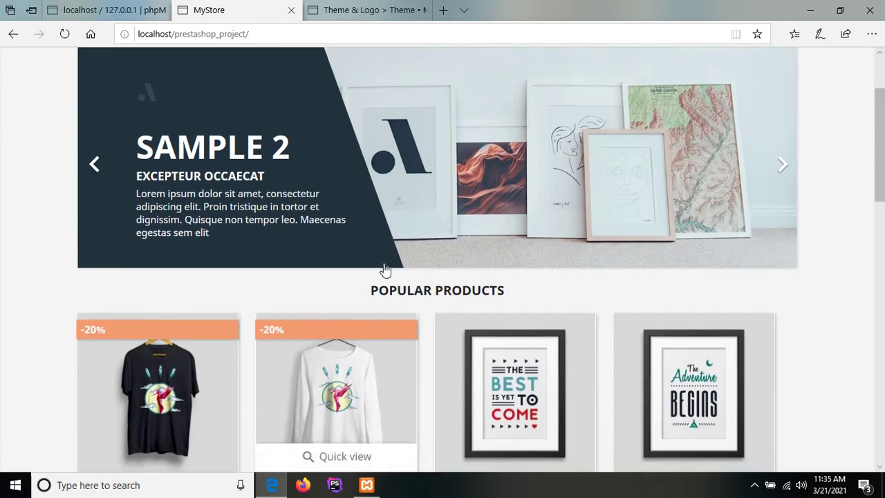
Step: Return to the back office and open the module Positions page of the Design section
click(366, 9)
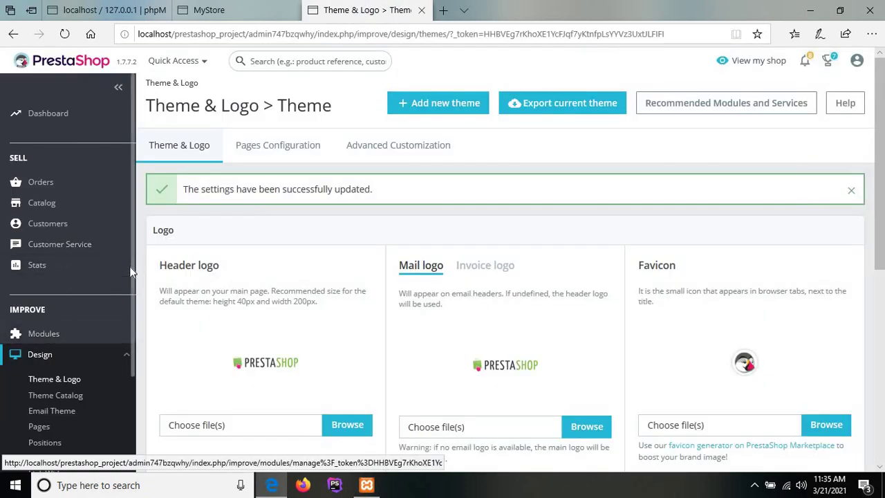
drag(133, 261, 134, 325)
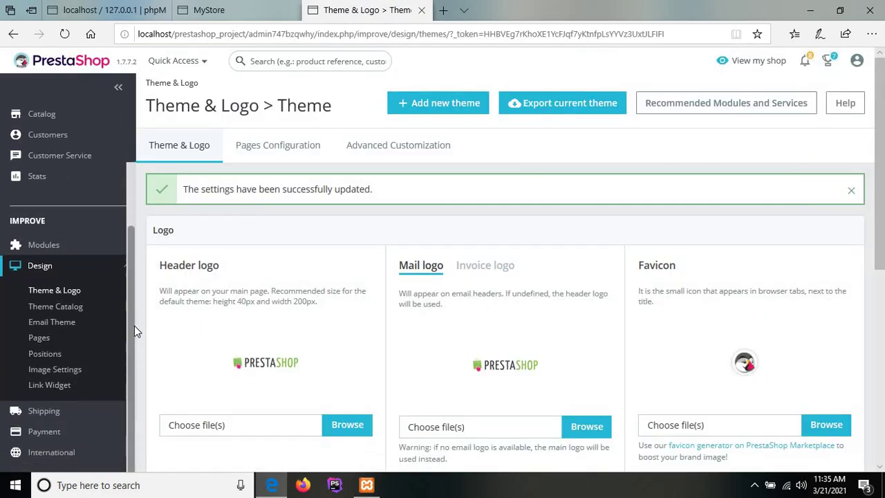
click(45, 354)
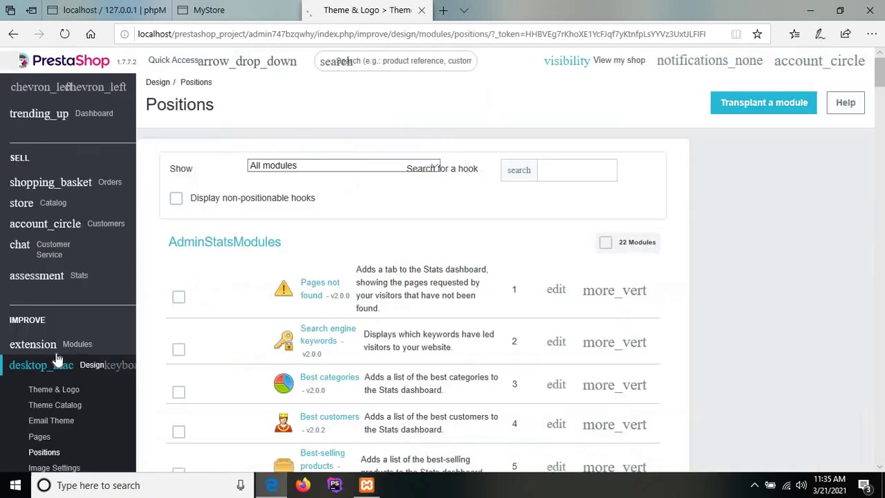
Step: Filter the module hooks by "displayhome" to find the homepage hook
click(537, 170)
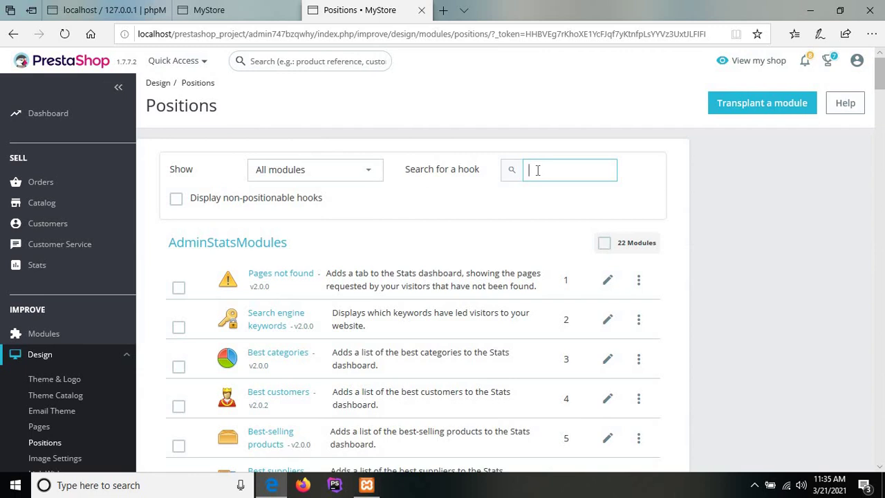
text(diplay)
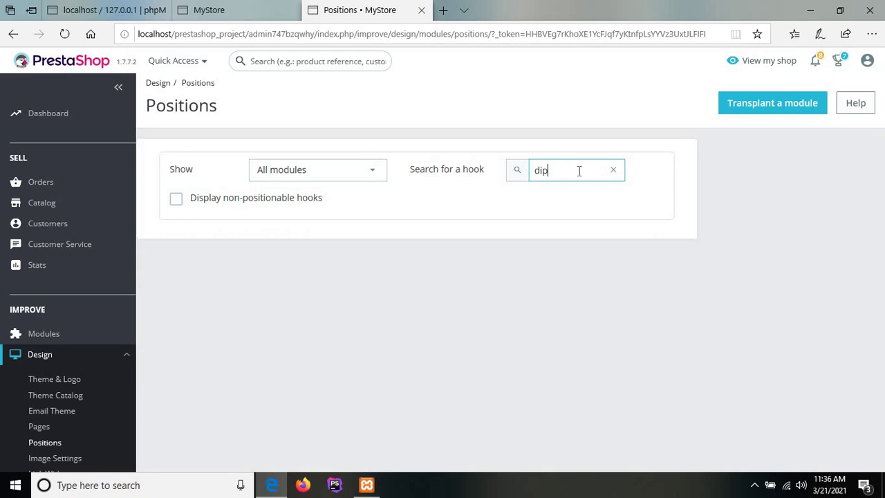
key(BackSpace)
text(splayhome)
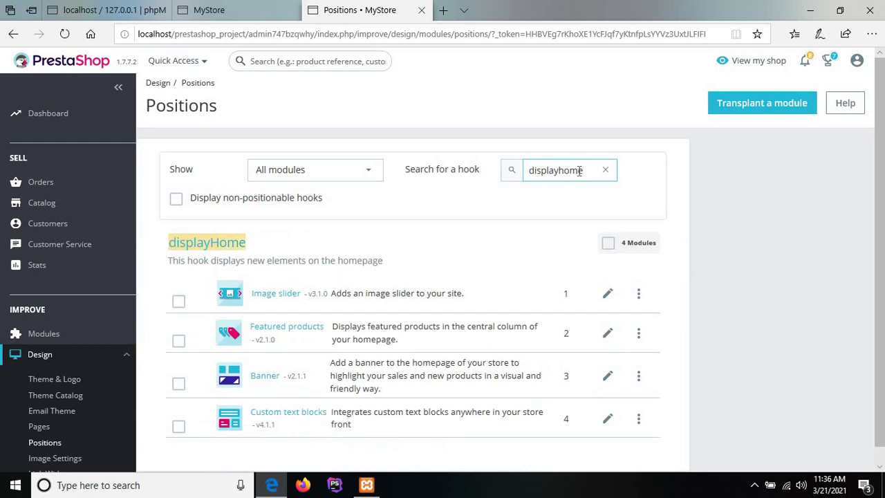
double_click(189, 240)
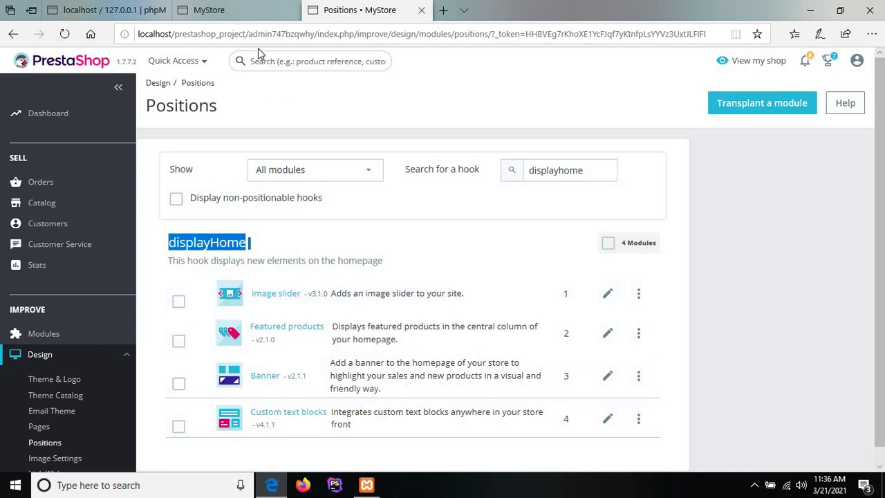
Step: Compare with the storefront homepage and move the Image slider module below Featured products in the displayHome hook
click(251, 14)
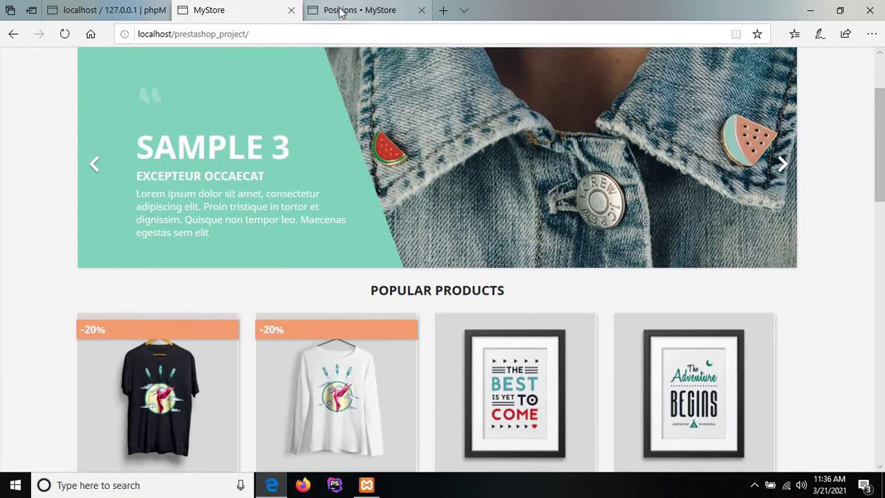
click(342, 9)
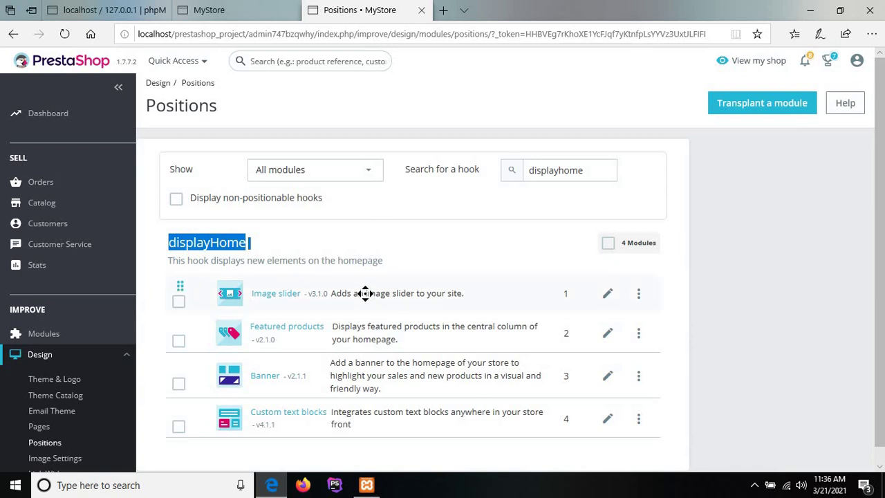
drag(364, 293, 354, 327)
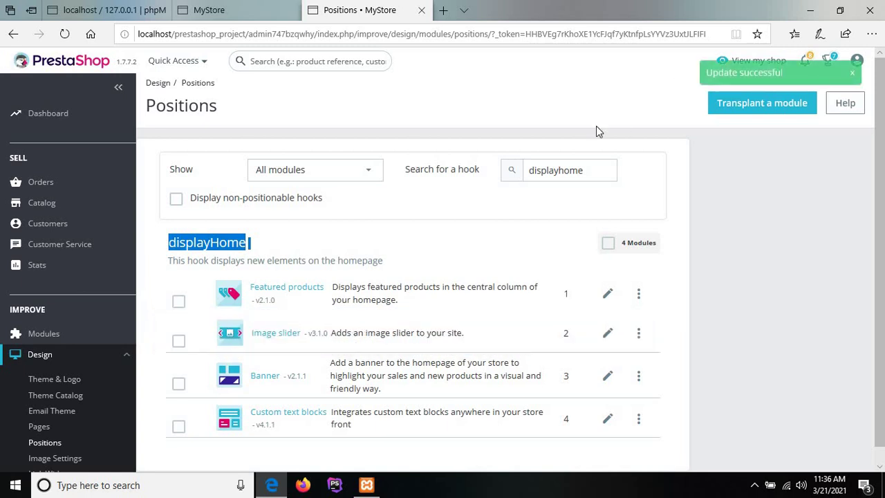
Step: Reload the storefront homepage and check where the image slider sits relative to the popular products and banner
click(239, 10)
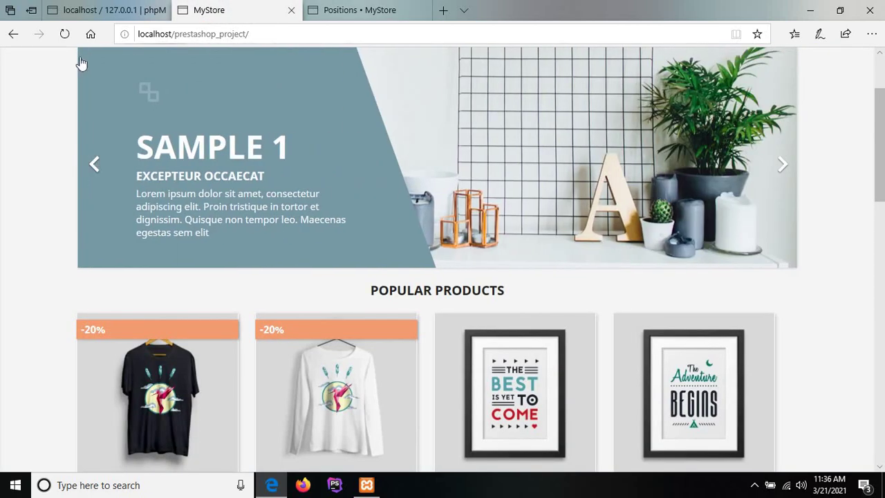
click(66, 37)
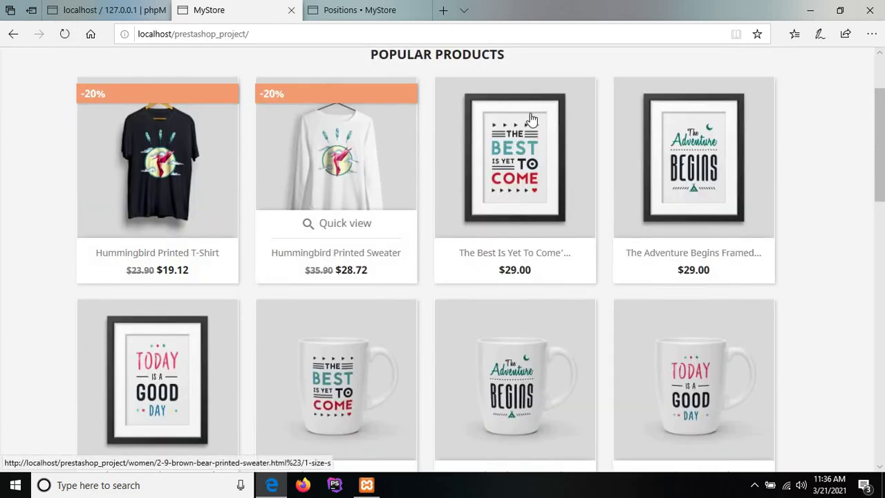
drag(881, 150, 882, 272)
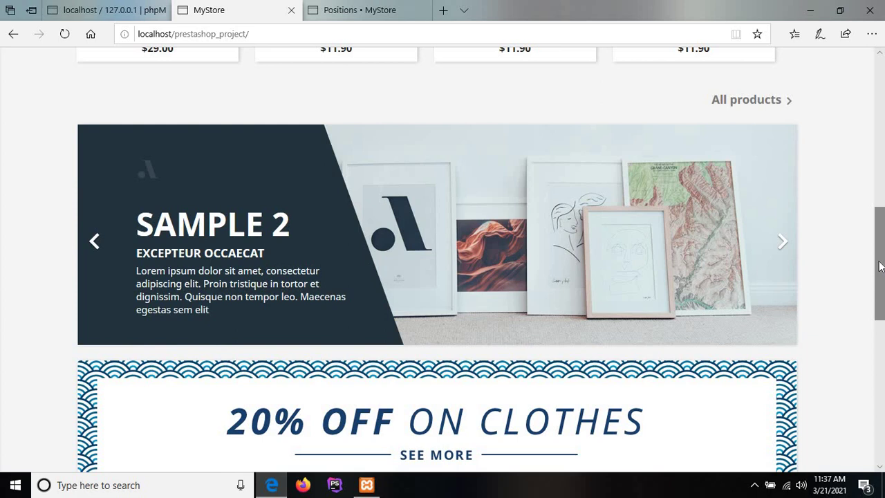
drag(880, 263, 872, 111)
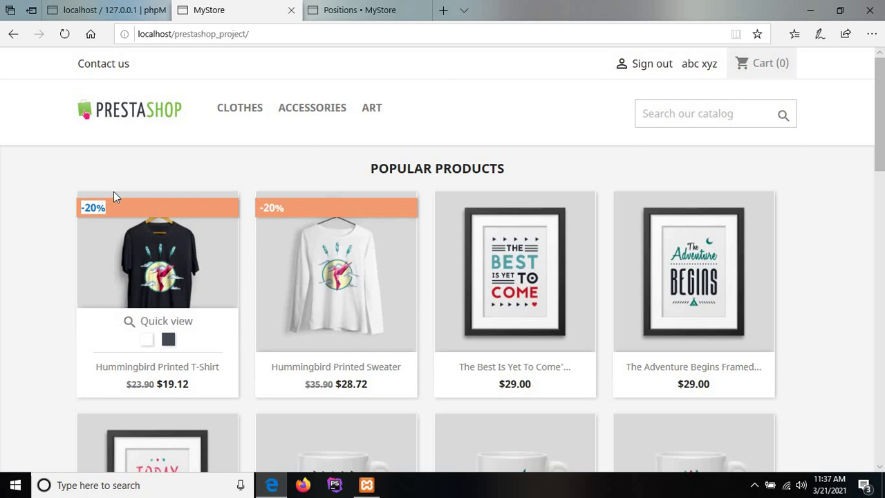
Step: Return to the back office and open the Hummingbird printed t-shirt from the catalog's product list for editing
click(353, 9)
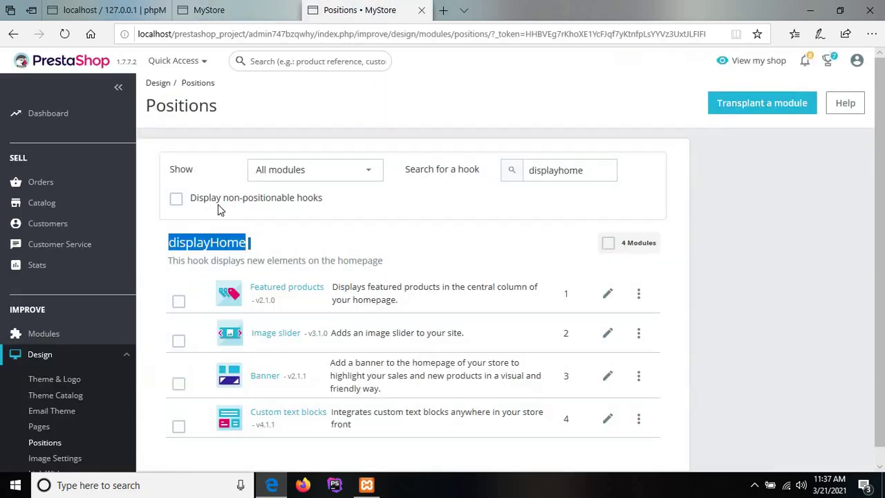
mouse_move(61, 205)
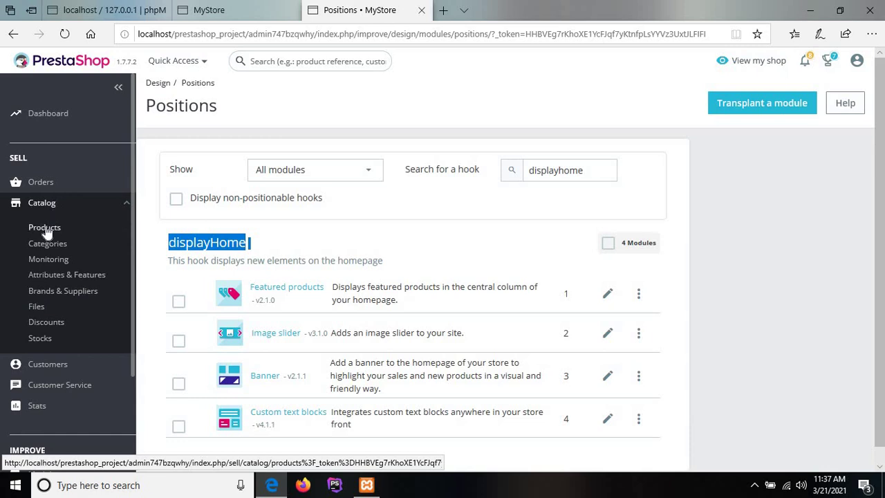
click(47, 234)
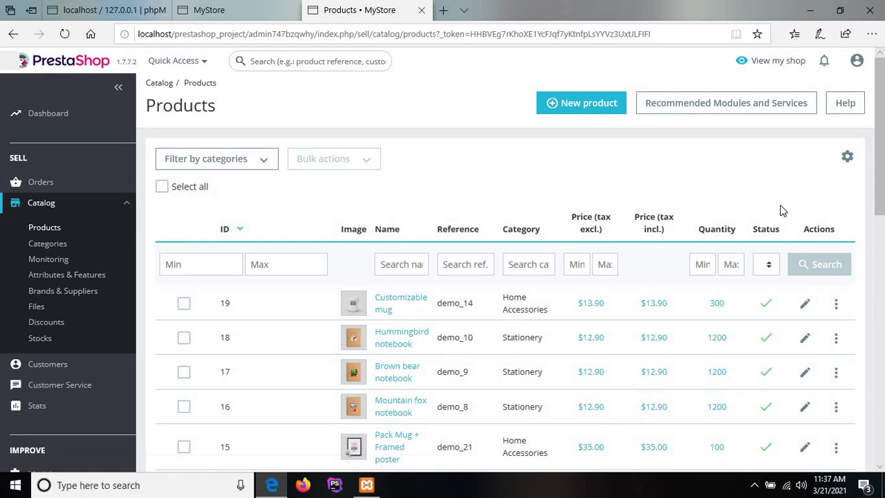
drag(882, 158, 883, 180)
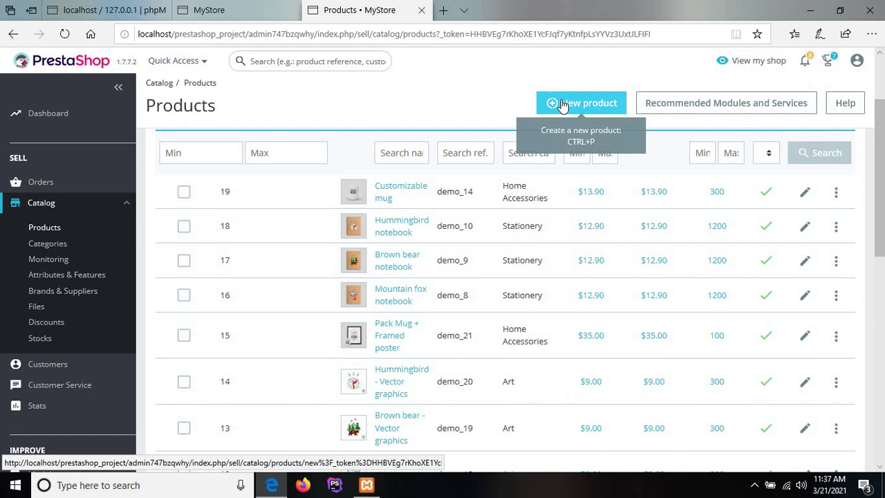
drag(882, 170, 882, 392)
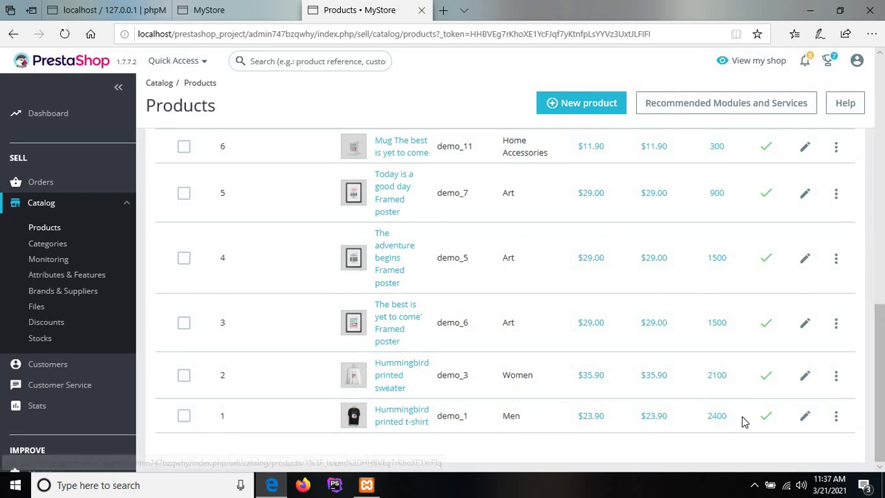
click(805, 421)
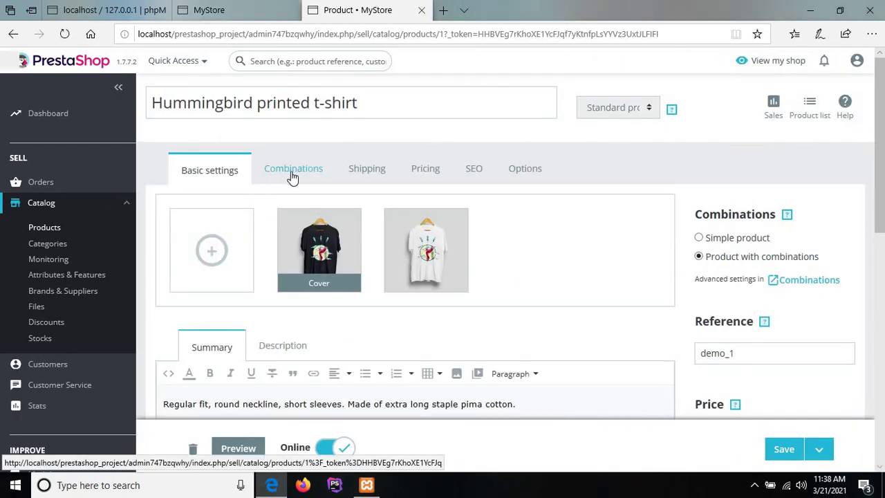
Step: Open the existing specific price in the t-shirt's pricing settings for editing
click(426, 170)
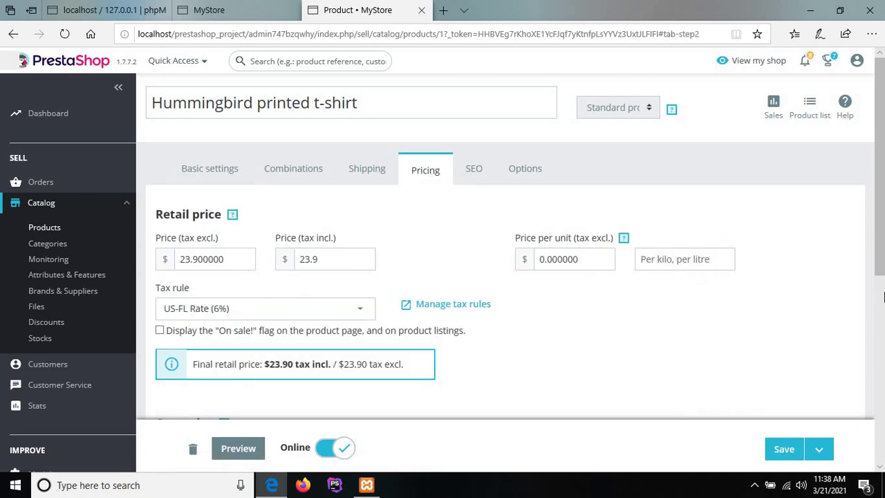
scroll(883, 325, down, 1)
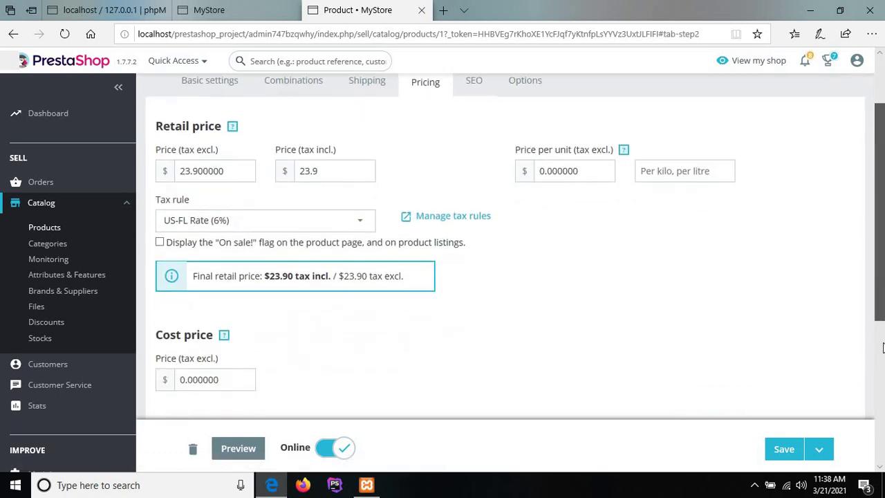
scroll(882, 348, down, 3)
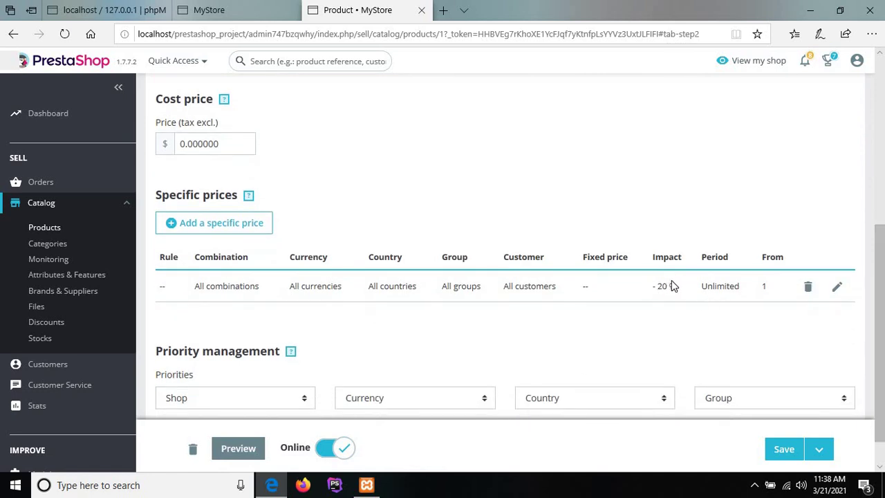
triple_click(680, 282)
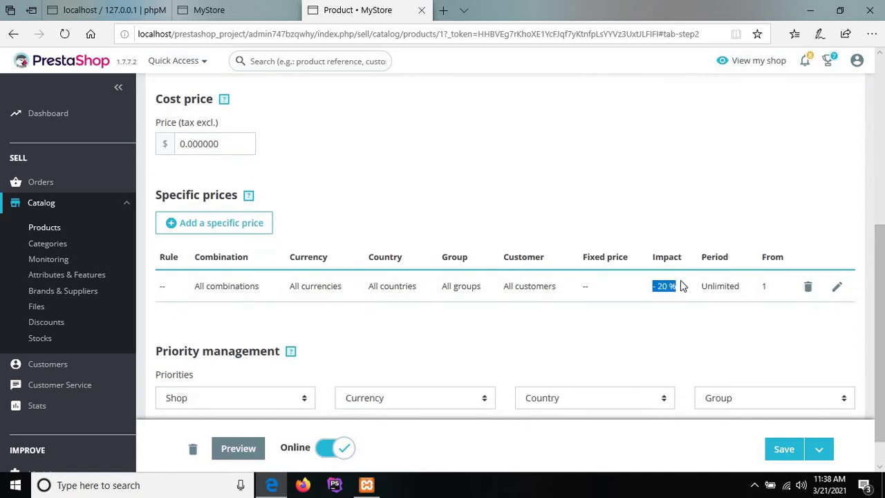
click(838, 288)
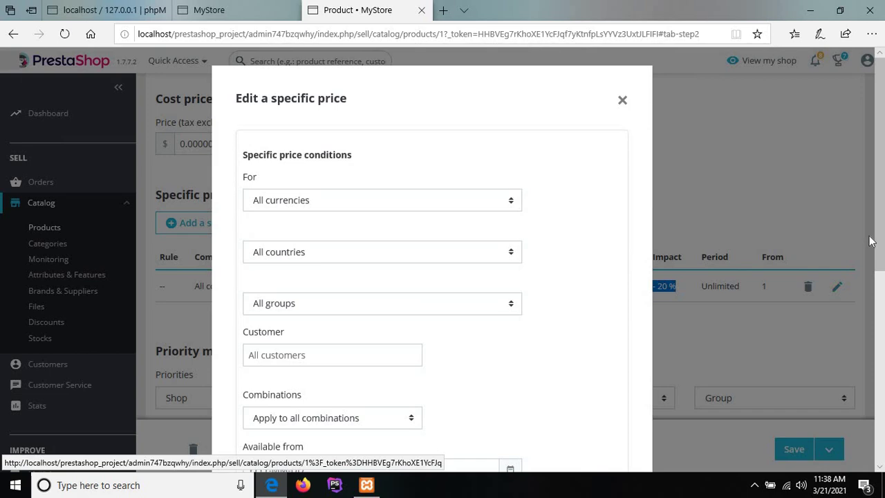
Step: Set the specific price's discount to 30 %, apply it and save the product
scroll(881, 229, down, 5)
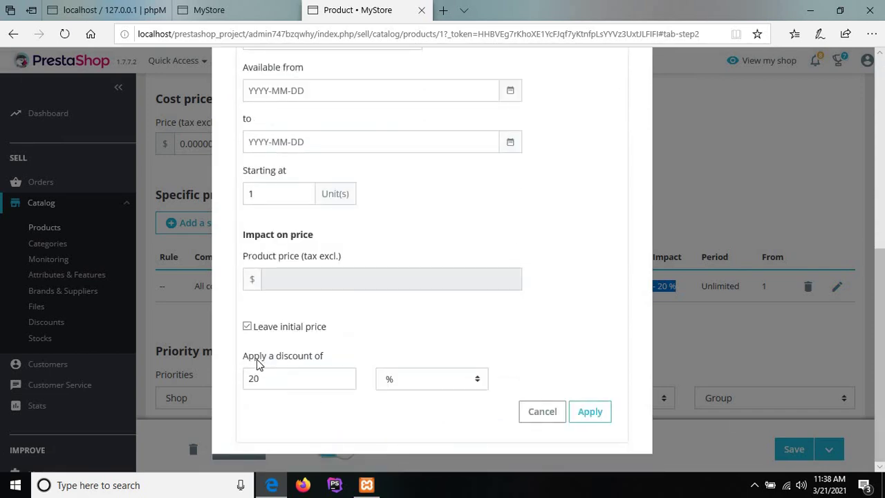
triple_click(256, 359)
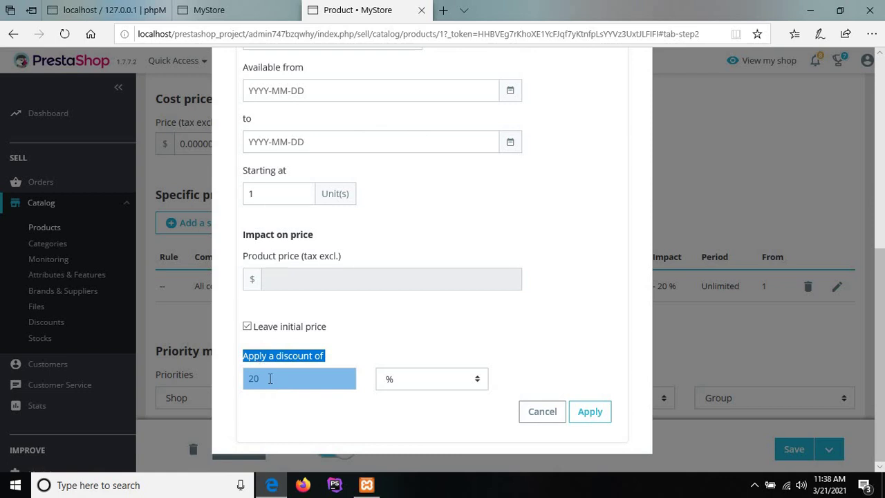
click(271, 378)
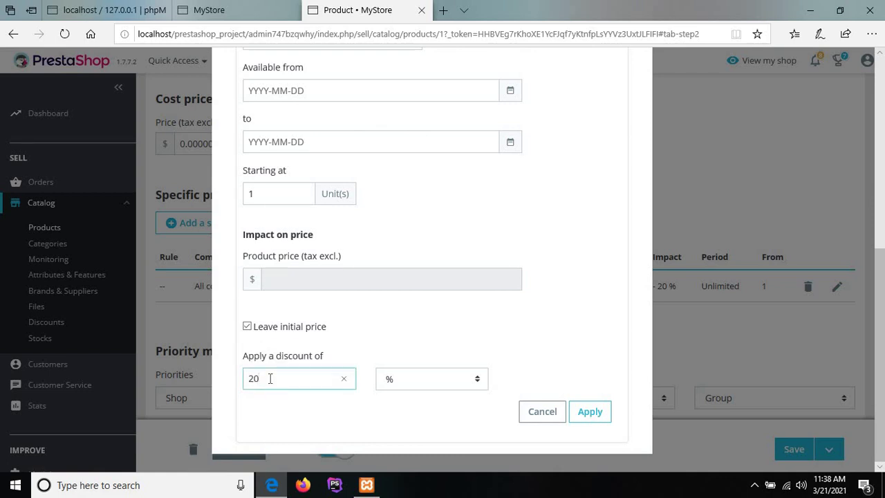
key(BackSpace)
key(BackSpace)
text(30)
click(596, 410)
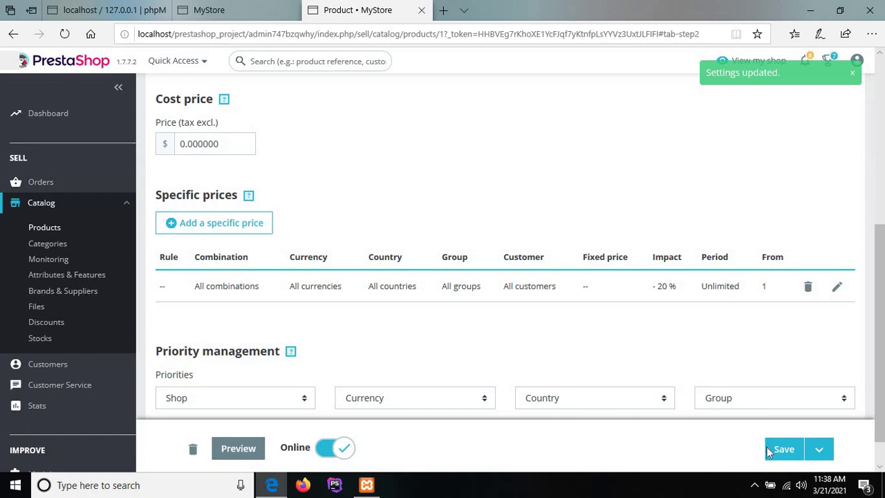
click(783, 450)
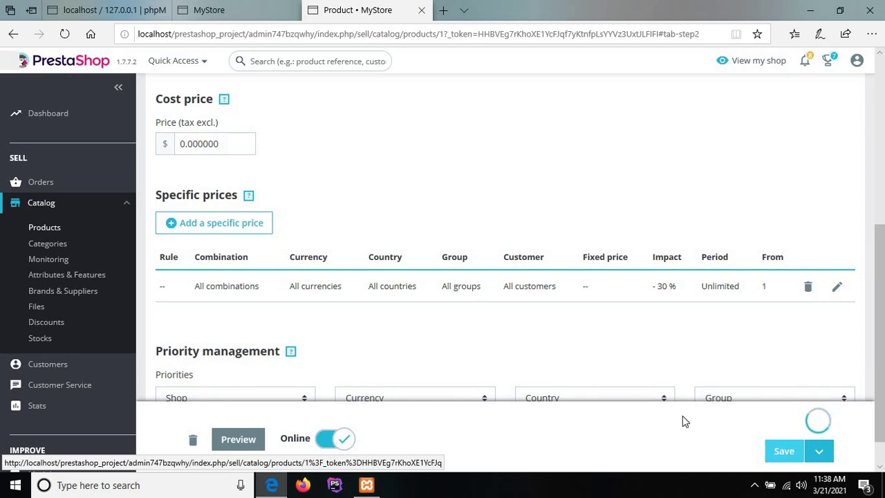
Step: Preview the t-shirt's product page and check its discount badge and reduced price
click(232, 441)
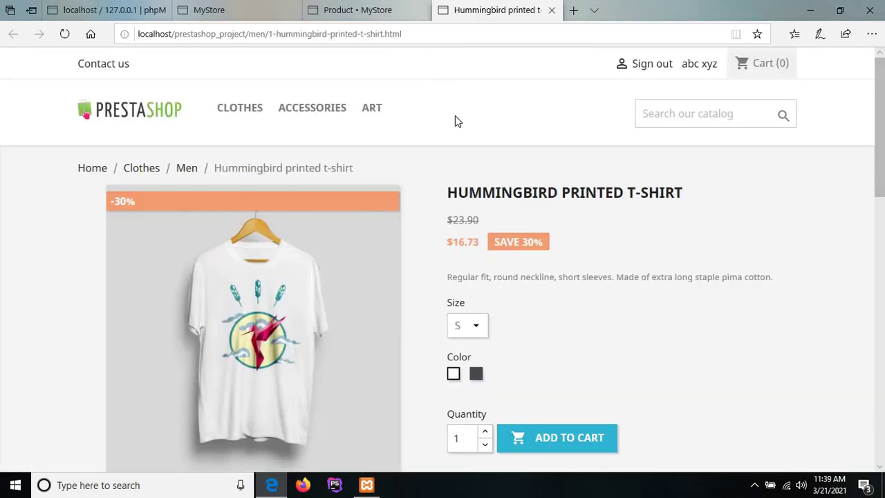
double_click(120, 199)
triple_click(518, 238)
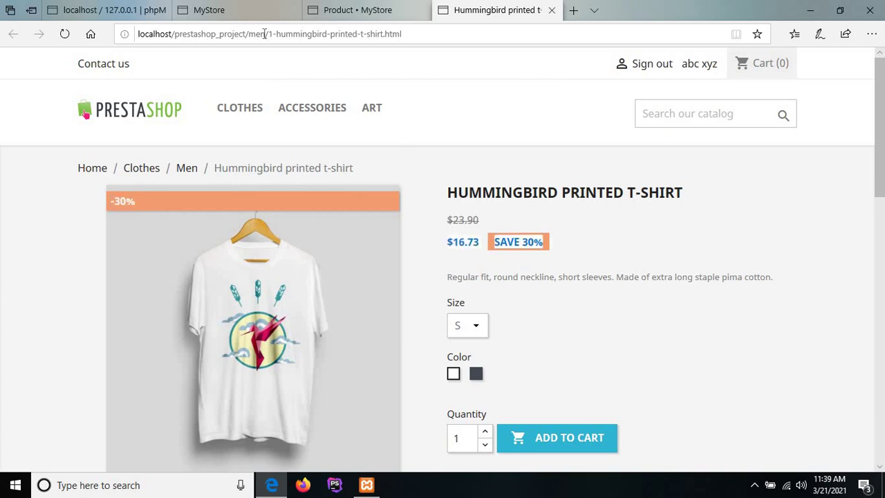
Step: Switch to the storefront homepage and check the discount badge on the Hummingbird printed t-shirt among the popular products
click(233, 11)
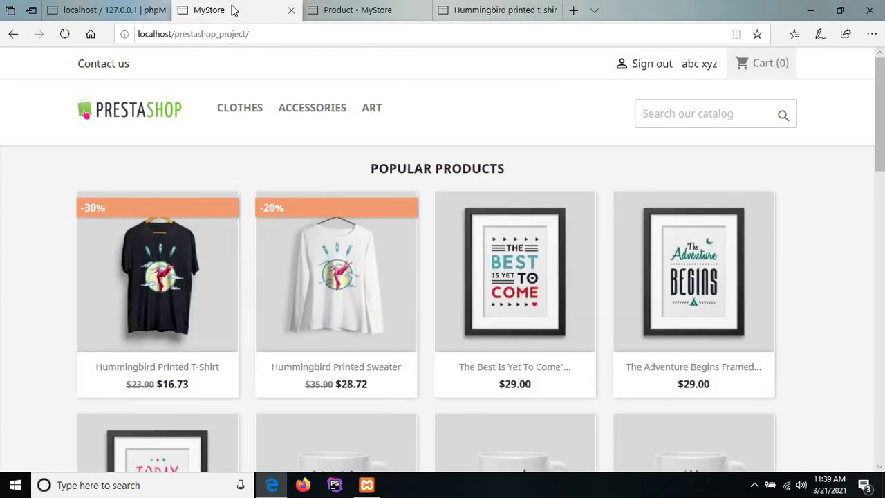
double_click(90, 208)
click(88, 210)
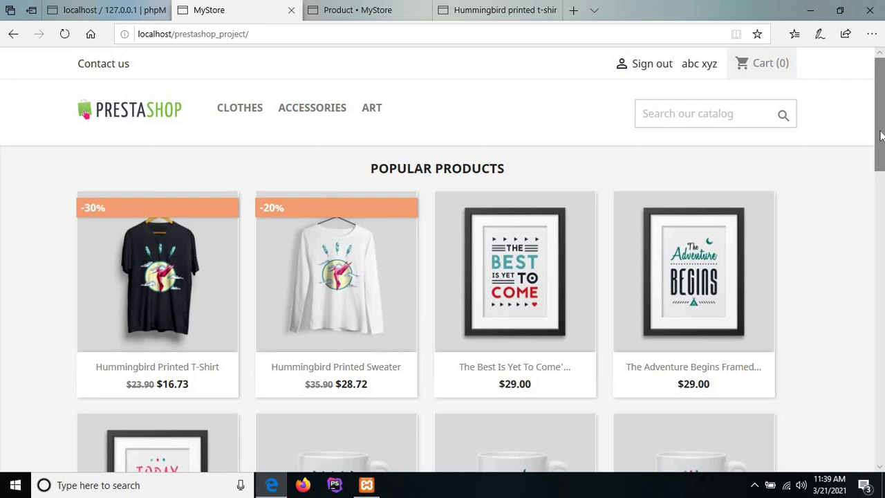
mouse_move(880, 135)
mouse_down()
mouse_move(880, 351)
mouse_move(869, 270)
mouse_move(872, 128)
mouse_up()
scroll(878, 352, down, 3)
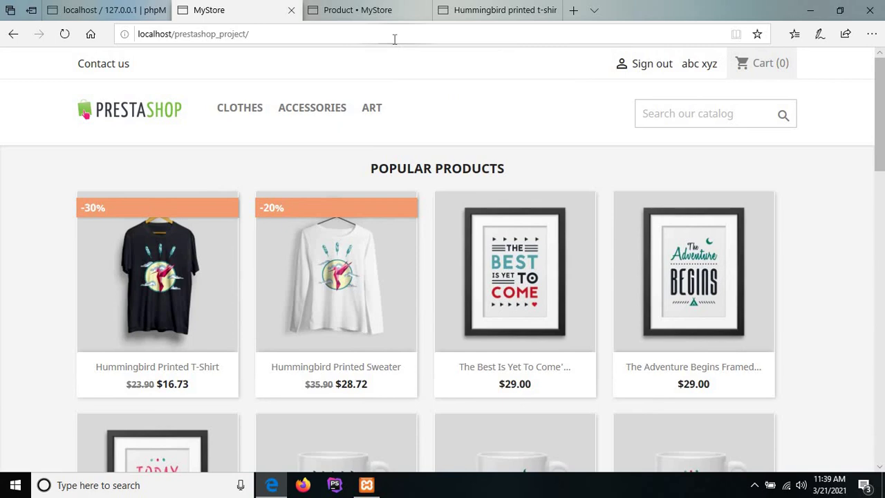
Step: Return to the product in the back office and bring up the Design section's list of pages
click(366, 11)
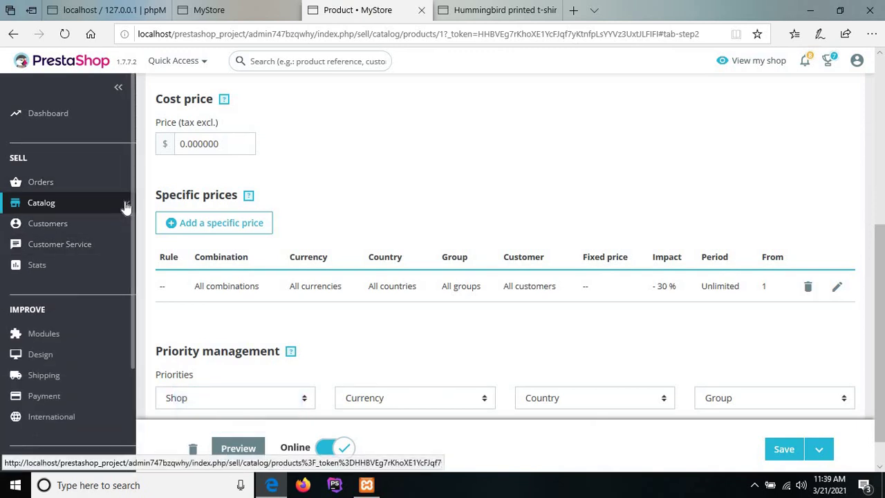
mouse_move(126, 207)
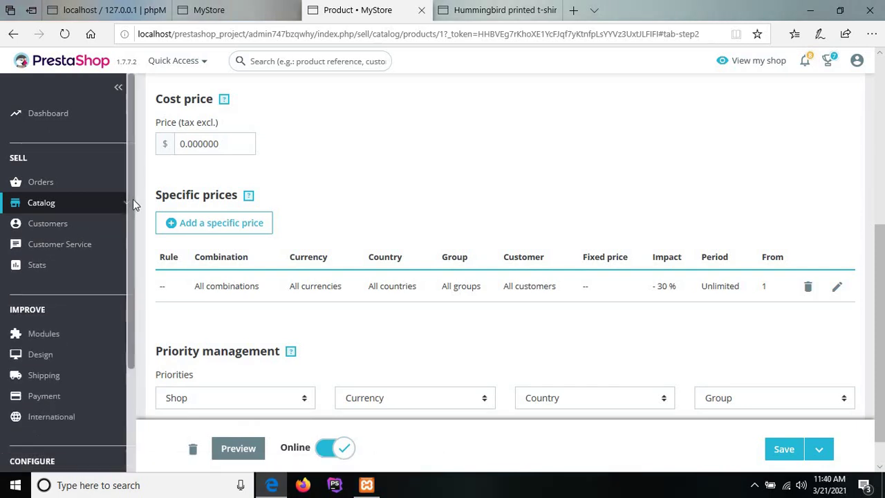
scroll(124, 228, down, 1)
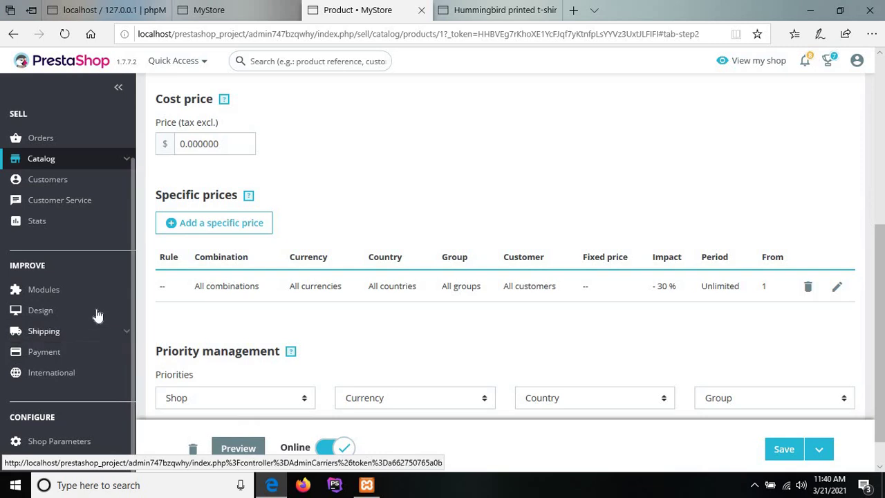
mouse_move(90, 314)
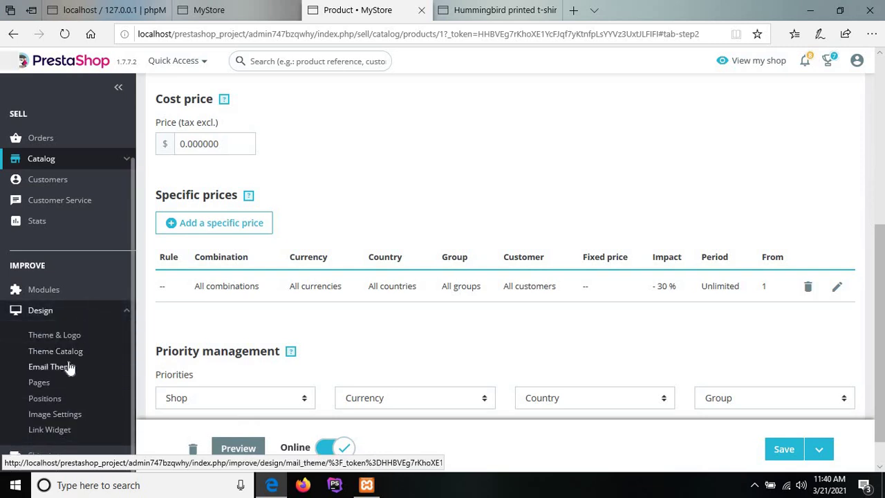